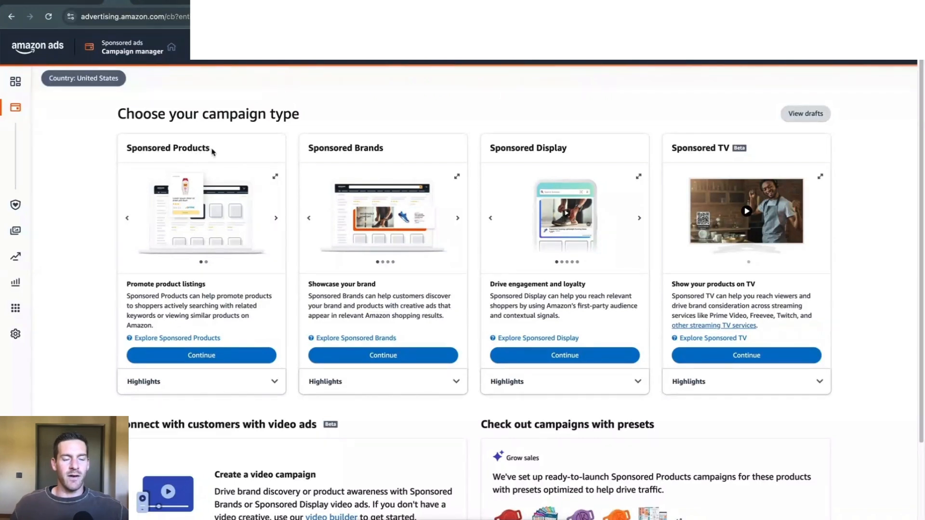
Compare the available campaign types and start a new Sponsored Products campaign.
{"action": "mouse_move", "coordinate": [212, 151]}
{"action": "left_mouse_down"}
{"action": "mouse_move", "coordinate": [124, 150]}
{"action": "mouse_move", "coordinate": [210, 150]}
{"action": "left_mouse_up"}
{"action": "left_click_drag", "start_coordinate": [309, 148], "coordinate": [389, 147]}
{"action": "left_click_drag", "start_coordinate": [490, 148], "coordinate": [532, 148]}
{"action": "left_click", "coordinate": [535, 147]}
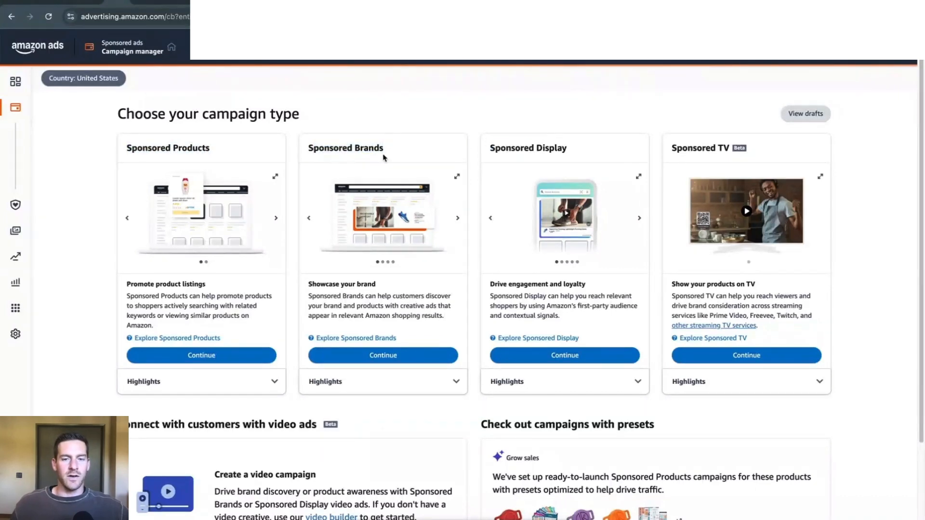
{"action": "mouse_move", "coordinate": [207, 151]}
{"action": "left_mouse_down"}
{"action": "mouse_move", "coordinate": [126, 150]}
{"action": "mouse_move", "coordinate": [215, 148]}
{"action": "left_mouse_up"}
{"action": "left_click", "coordinate": [215, 149]}
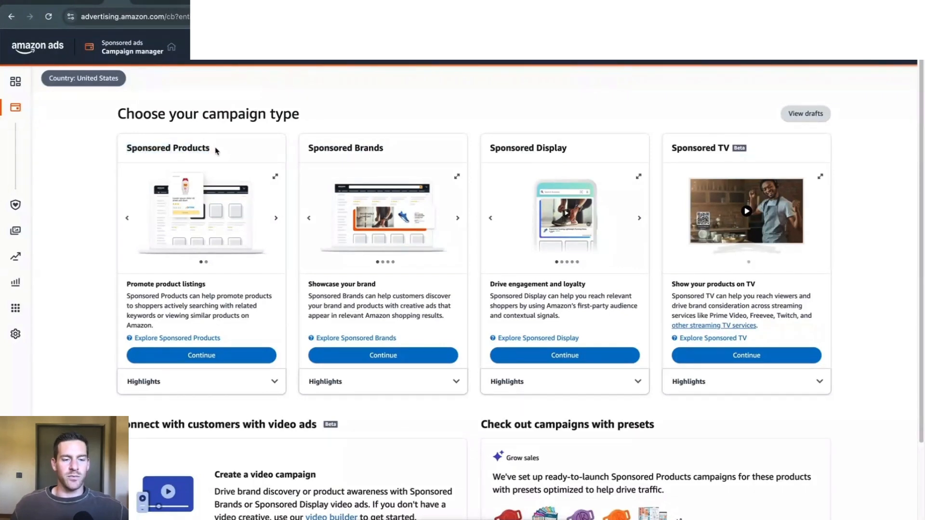
{"action": "left_click", "coordinate": [227, 362]}
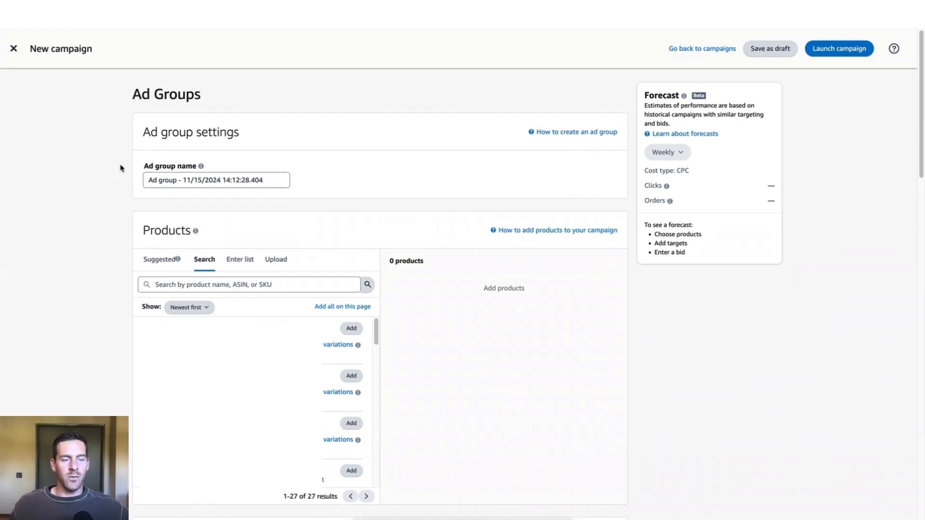
Review the ad group settings and add the first listed product to the new campaign.
{"action": "left_click_drag", "start_coordinate": [133, 94], "coordinate": [203, 96]}
{"action": "left_click", "coordinate": [202, 96]}
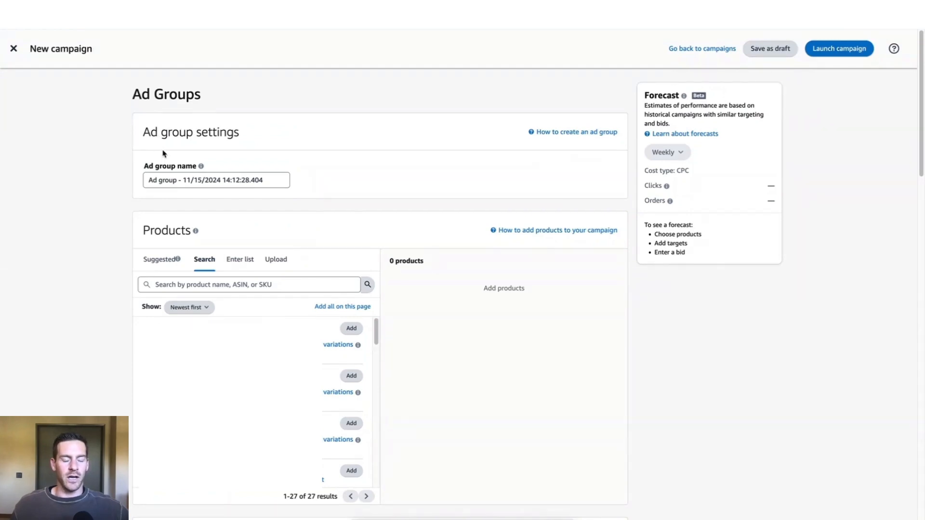
{"action": "triple_click", "coordinate": [174, 180]}
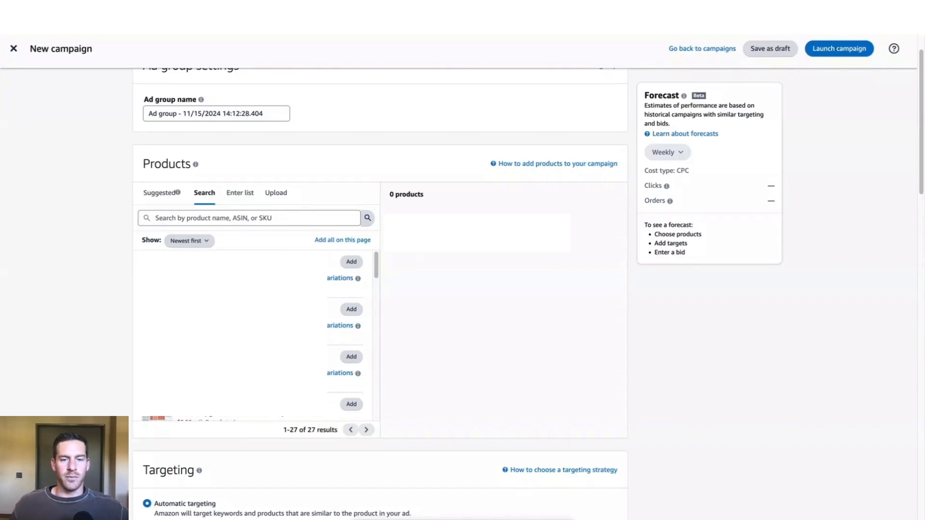
{"action": "left_click", "coordinate": [351, 262]}
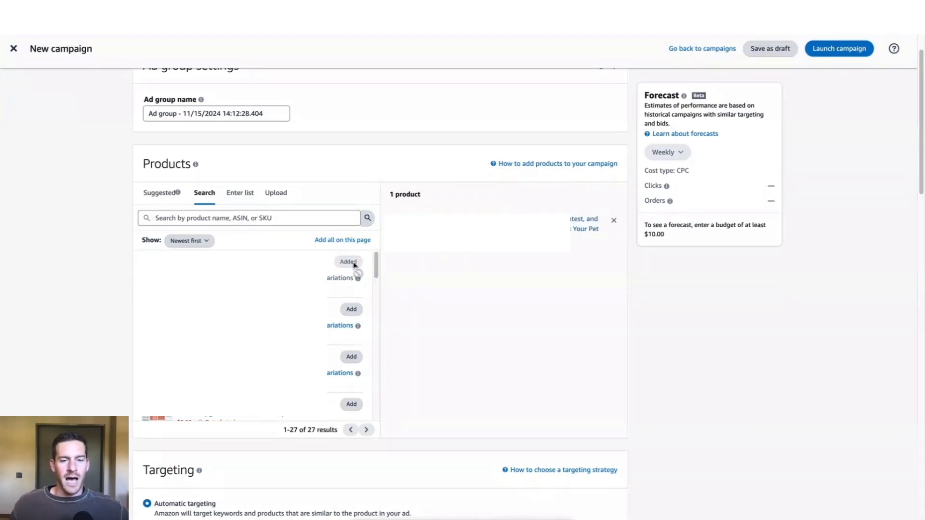
Review the campaign's targeting type, default bid and negative targeting sections.
{"action": "scroll", "coordinate": [354, 265], "scroll_direction": "down", "scroll_amount": 8}
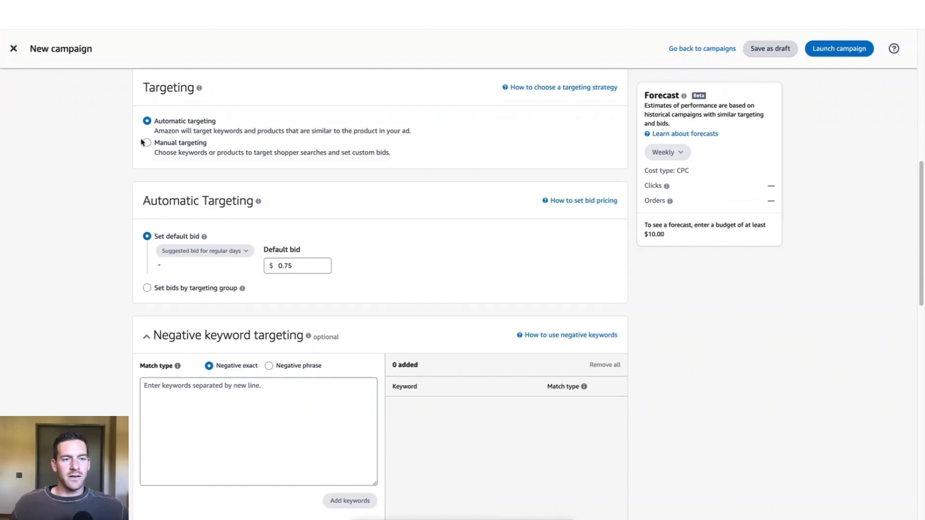
{"action": "left_click_drag", "start_coordinate": [143, 86], "coordinate": [207, 87]}
{"action": "left_click", "coordinate": [223, 89]}
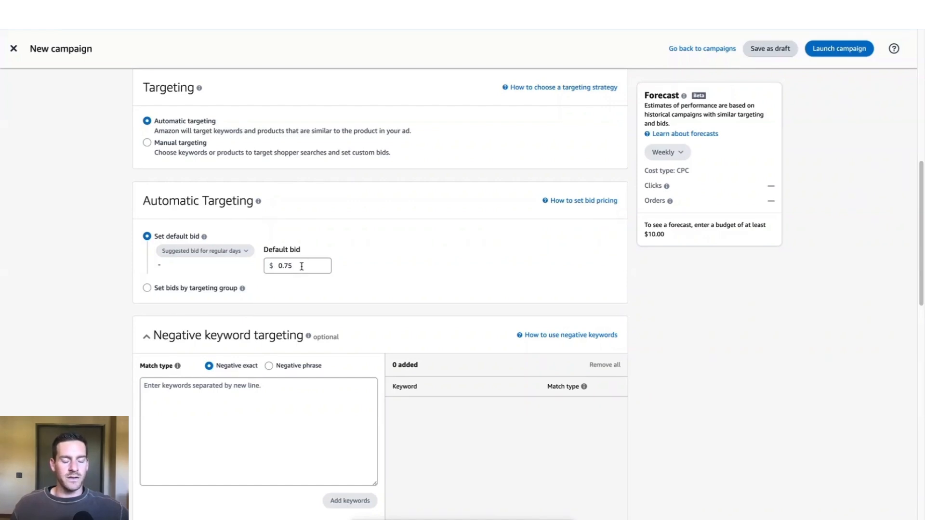
{"action": "scroll", "coordinate": [300, 266], "scroll_direction": "down", "scroll_amount": 5}
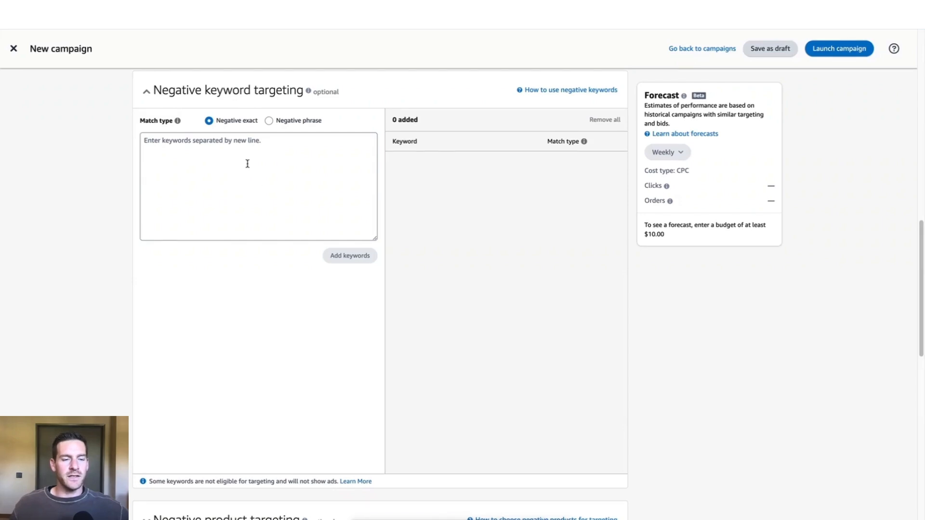
{"action": "scroll", "coordinate": [246, 164], "scroll_direction": "down", "scroll_amount": 7}
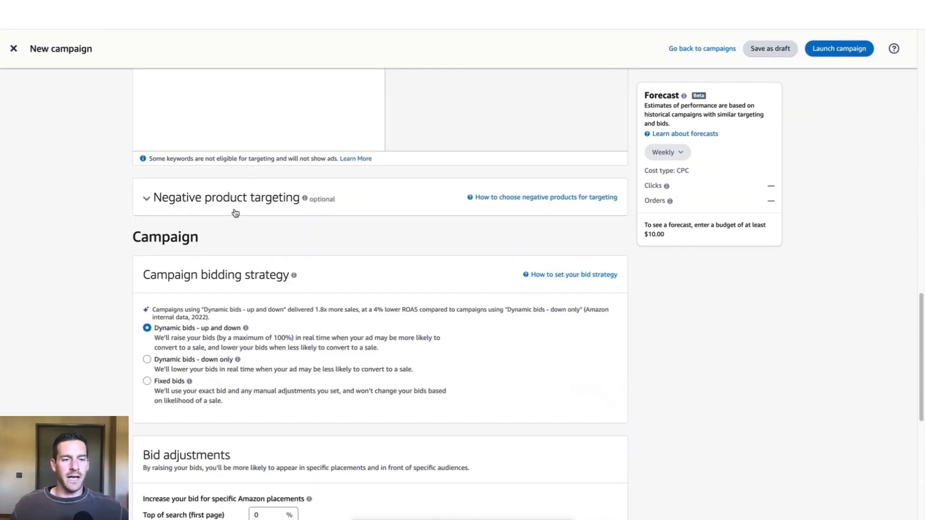
Examine the campaign bidding strategy options and compare them against the automatic targeting default bid.
{"action": "scroll", "coordinate": [208, 207], "scroll_direction": "down", "scroll_amount": 3}
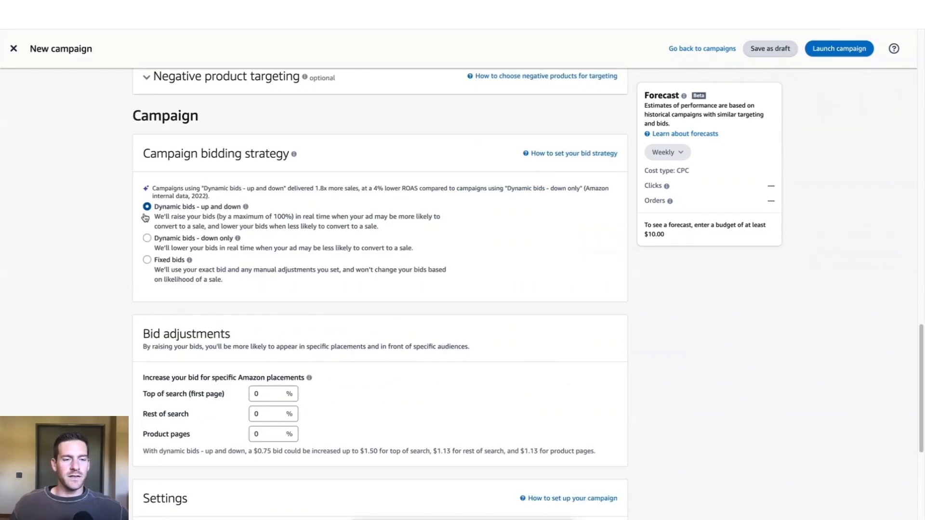
{"action": "left_click_drag", "start_coordinate": [135, 115], "coordinate": [212, 120]}
{"action": "left_click", "coordinate": [211, 120]}
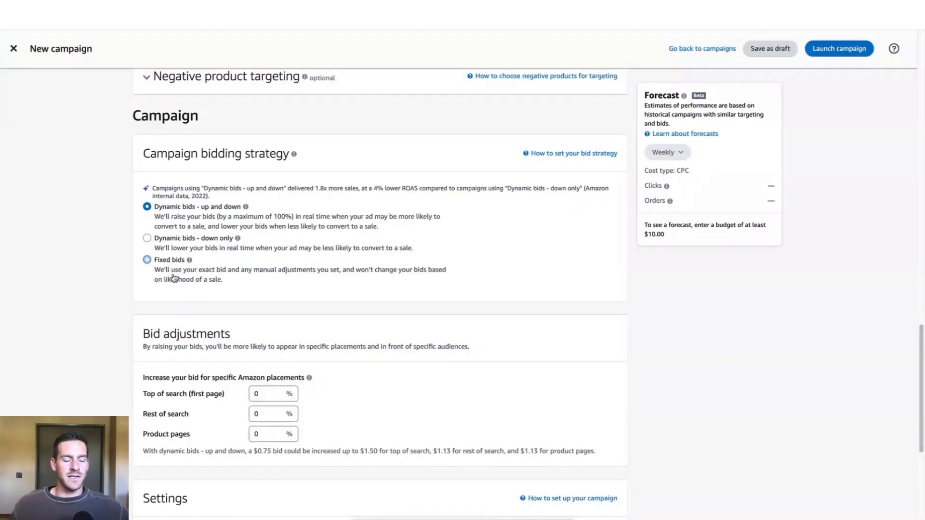
{"action": "scroll", "coordinate": [171, 278], "scroll_direction": "up", "scroll_amount": 10}
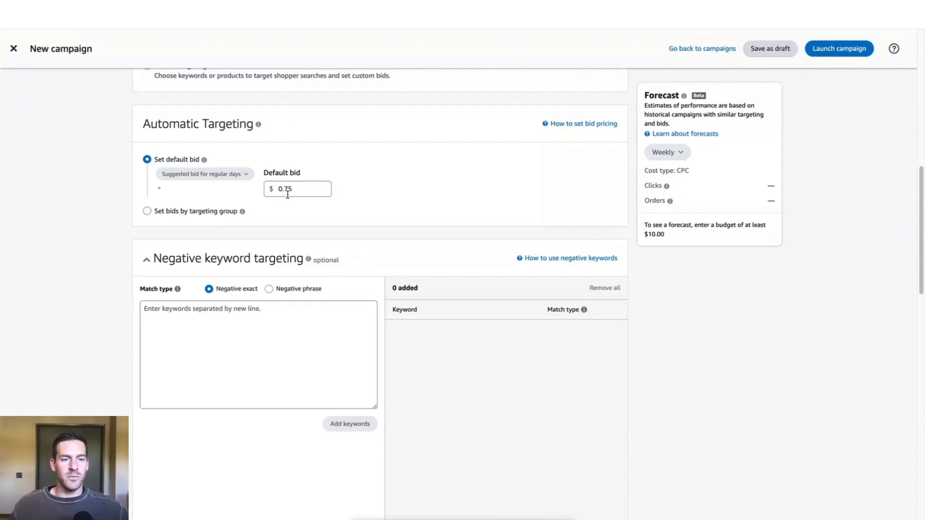
{"action": "scroll", "coordinate": [260, 215], "scroll_direction": "down", "scroll_amount": 8}
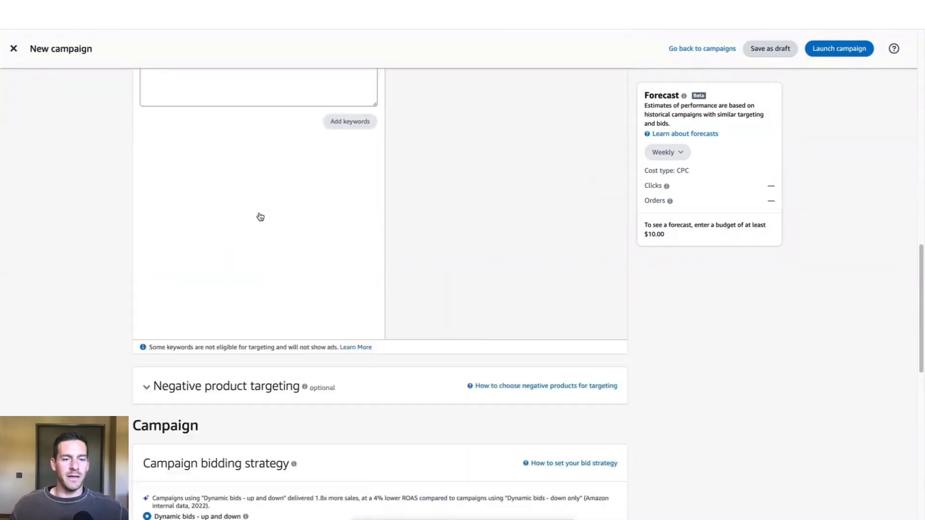
{"action": "scroll", "coordinate": [260, 216], "scroll_direction": "down", "scroll_amount": 6}
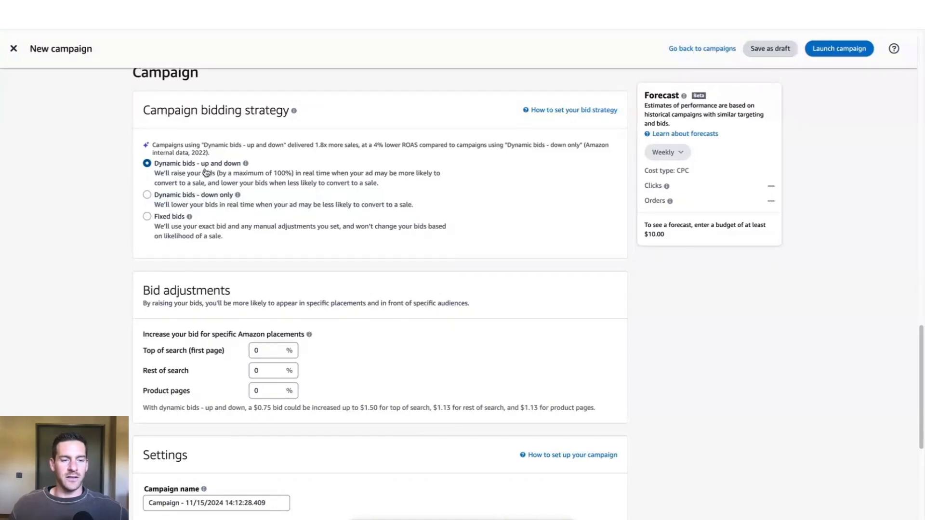
Review the placement bid adjustments and the campaign settings, including the suggested daily budget.
{"action": "scroll", "coordinate": [206, 172], "scroll_direction": "down", "scroll_amount": 2}
{"action": "scroll", "coordinate": [166, 207], "scroll_direction": "down", "scroll_amount": 1}
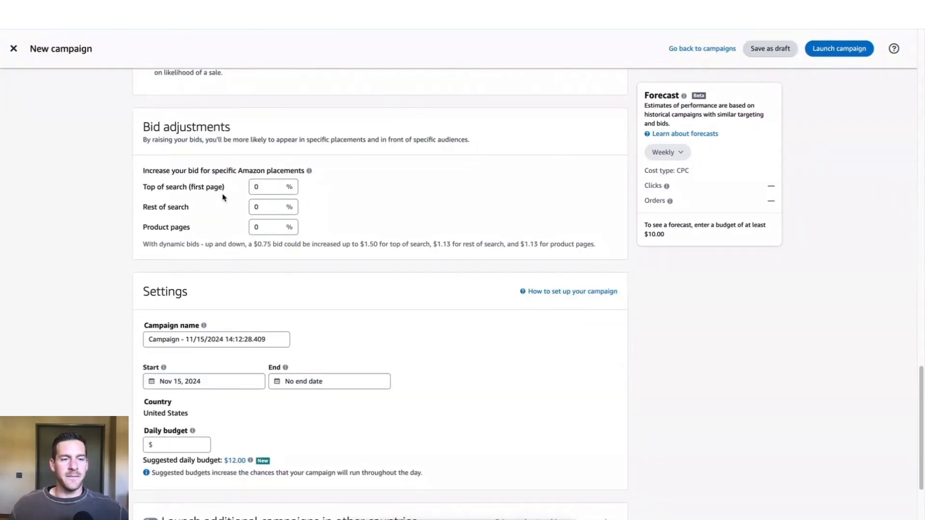
{"action": "scroll", "coordinate": [225, 200], "scroll_direction": "down", "scroll_amount": 3}
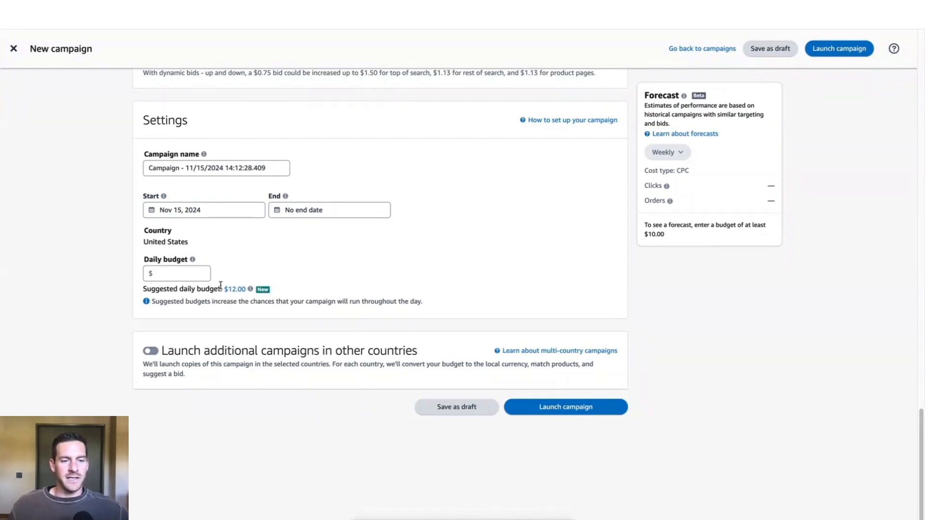
{"action": "mouse_move", "coordinate": [249, 289]}
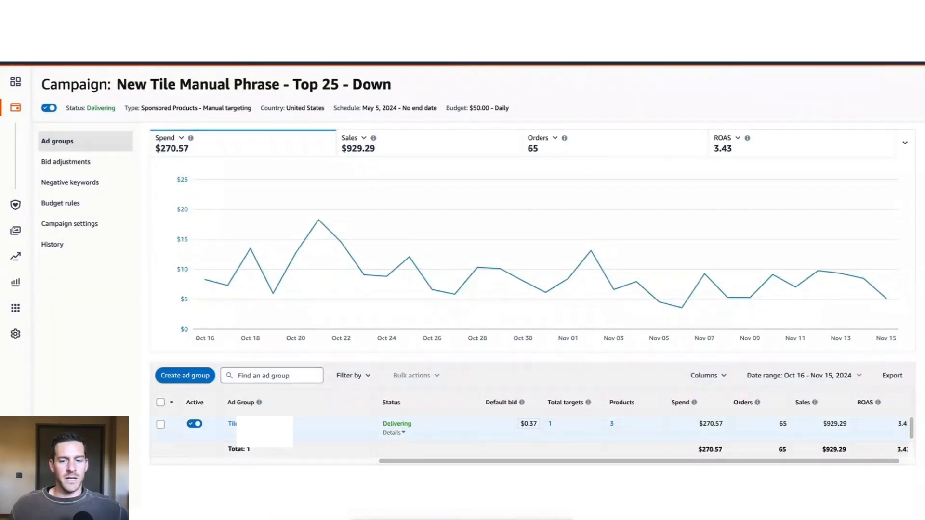
Open the ad group of the New Tile Manual Phrase - Top 25 - Down campaign and examine the first ad's spend, orders, sales and ROAS.
{"action": "left_click", "coordinate": [256, 424]}
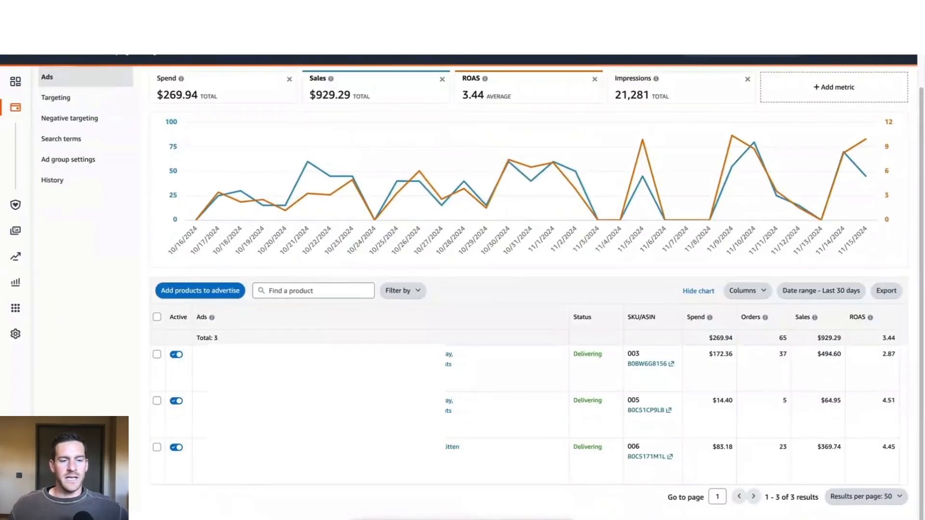
{"action": "scroll", "coordinate": [289, 361], "scroll_direction": "up", "scroll_amount": 1}
{"action": "scroll", "coordinate": [289, 361], "scroll_direction": "down", "scroll_amount": 1}
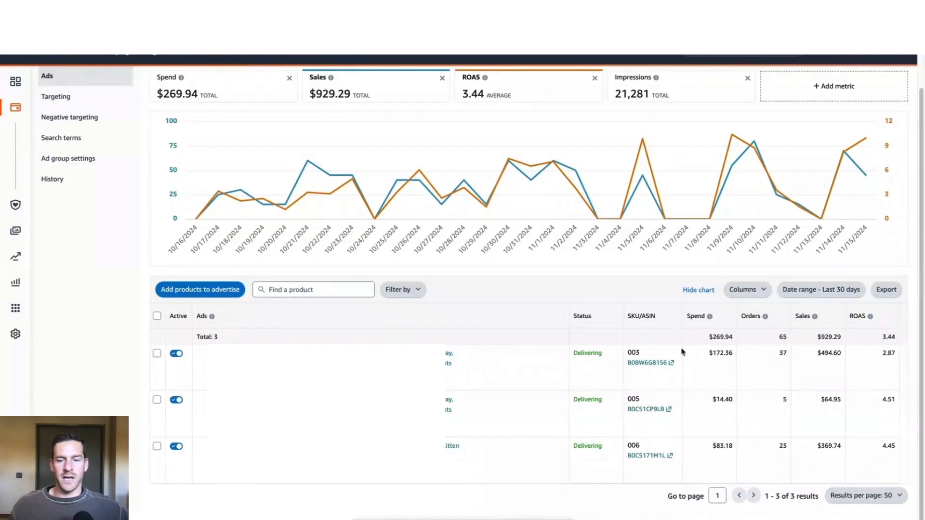
{"action": "double_click", "coordinate": [716, 355]}
{"action": "double_click", "coordinate": [783, 354]}
{"action": "left_click", "coordinate": [807, 355]}
{"action": "left_click_drag", "start_coordinate": [811, 355], "coordinate": [838, 354]}
{"action": "left_click", "coordinate": [825, 360]}
{"action": "left_click", "coordinate": [857, 366]}
{"action": "left_click_drag", "start_coordinate": [882, 357], "coordinate": [894, 352]}
{"action": "left_click", "coordinate": [869, 359]}
{"action": "left_click", "coordinate": [885, 352]}
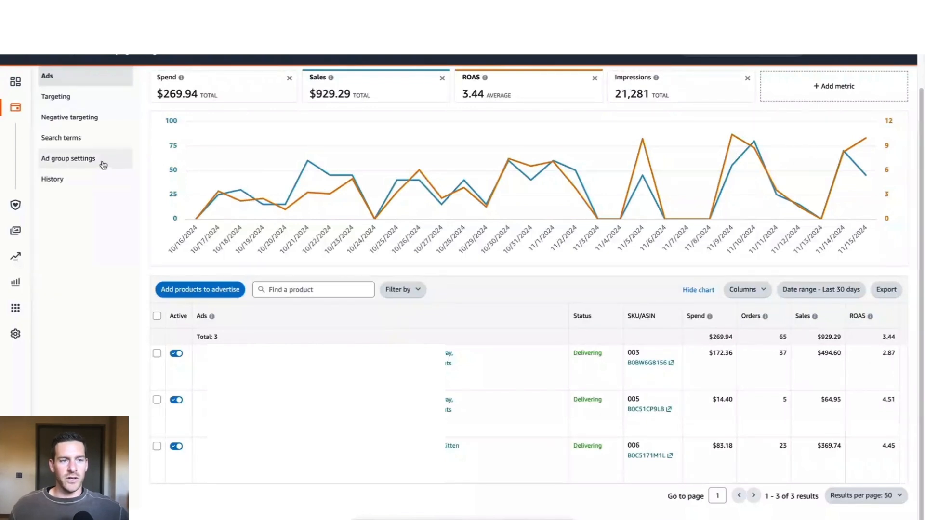
Open the ad group's targeting and examine the match type of its only keyword.
{"action": "left_click", "coordinate": [76, 102]}
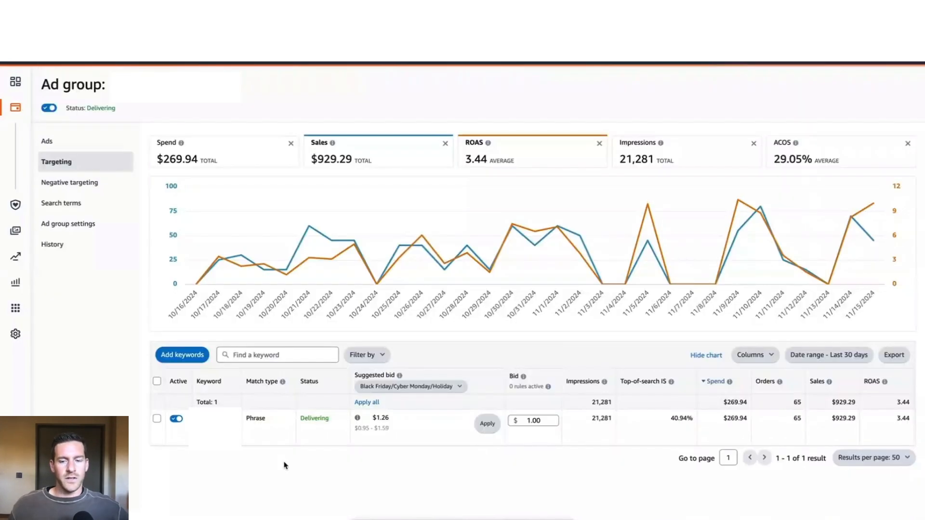
{"action": "mouse_move", "coordinate": [247, 419]}
{"action": "left_mouse_down"}
{"action": "mouse_move", "coordinate": [276, 422]}
{"action": "mouse_move", "coordinate": [265, 420]}
{"action": "left_mouse_up"}
{"action": "left_click", "coordinate": [266, 421]}
{"action": "left_click", "coordinate": [277, 422]}
{"action": "left_click", "coordinate": [275, 420]}
{"action": "left_click", "coordinate": [270, 424]}
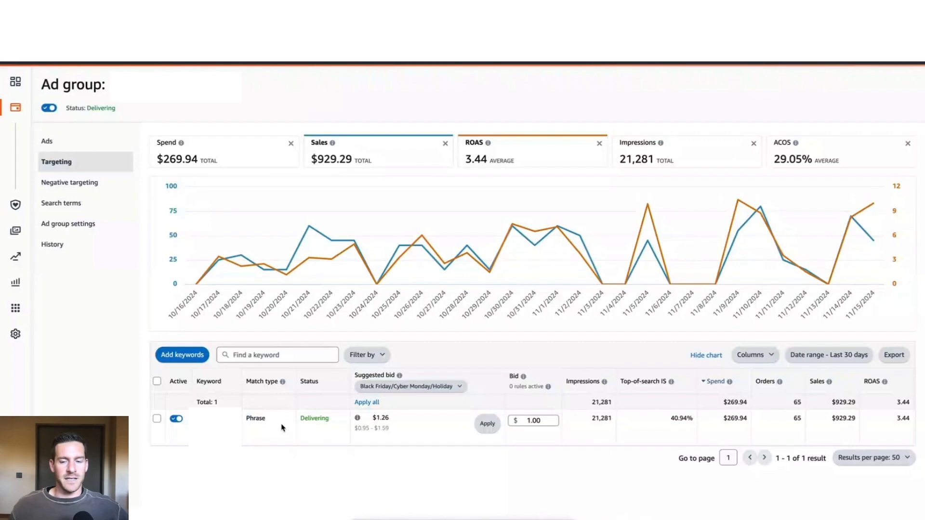
{"action": "left_click_drag", "start_coordinate": [246, 418], "coordinate": [265, 421]}
{"action": "left_click", "coordinate": [271, 422]}
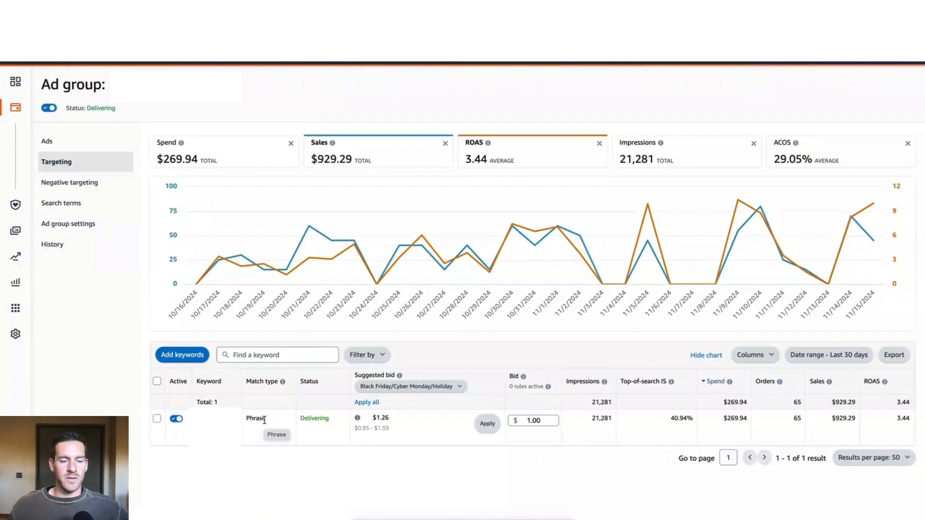
{"action": "left_click_drag", "start_coordinate": [247, 420], "coordinate": [265, 421]}
{"action": "left_click", "coordinate": [267, 426]}
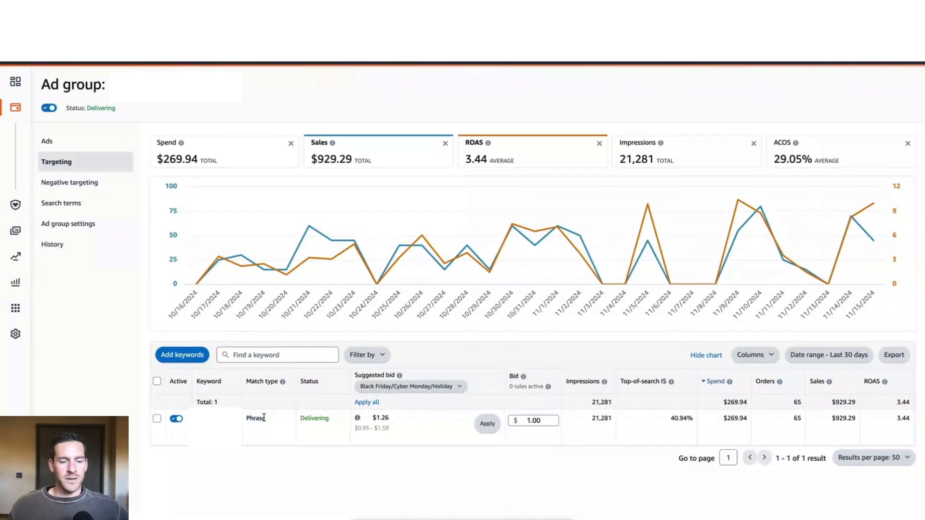
{"action": "left_click_drag", "start_coordinate": [247, 418], "coordinate": [265, 418]}
{"action": "left_click", "coordinate": [270, 428]}
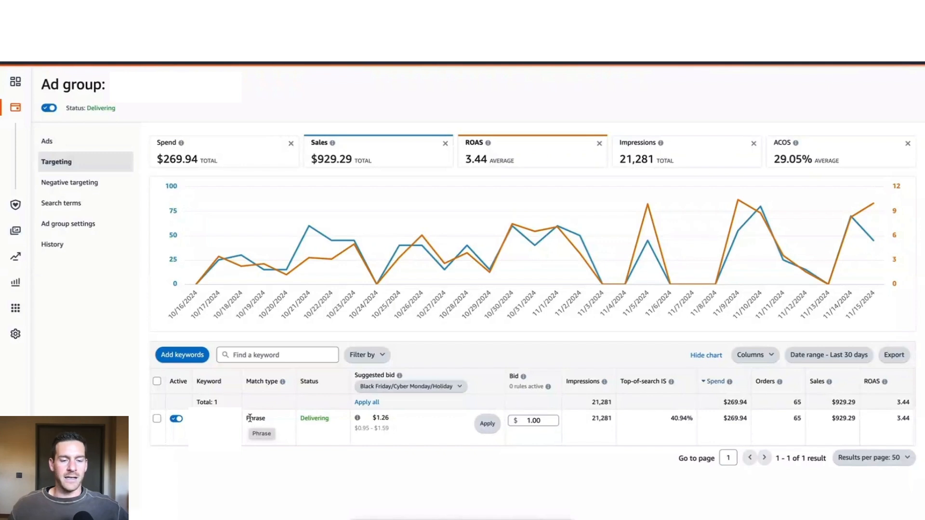
{"action": "left_click_drag", "start_coordinate": [247, 418], "coordinate": [268, 423]}
{"action": "left_click", "coordinate": [271, 424]}
{"action": "left_click", "coordinate": [272, 426]}
{"action": "left_click", "coordinate": [260, 420]}
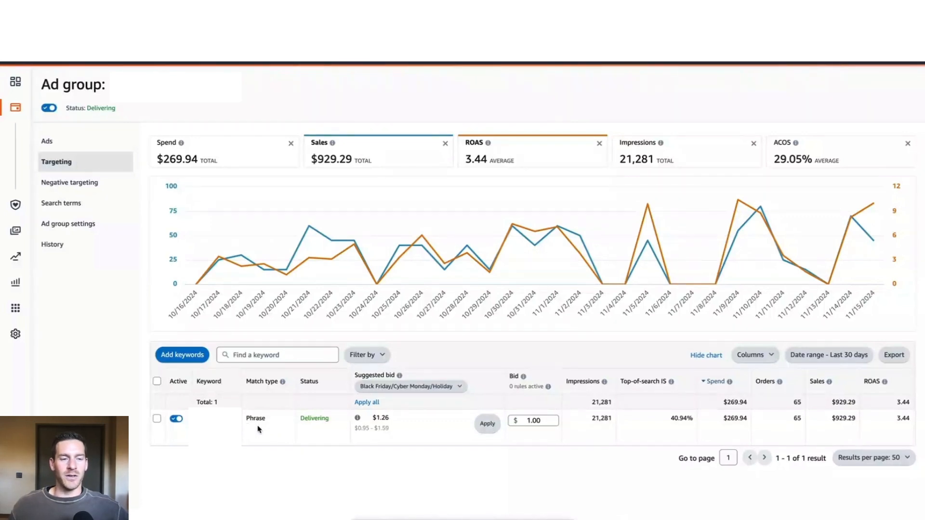
Open the ad group's search terms and view the options for adding the first term as a keyword or negative, leaving it unassigned.
{"action": "left_click", "coordinate": [80, 206]}
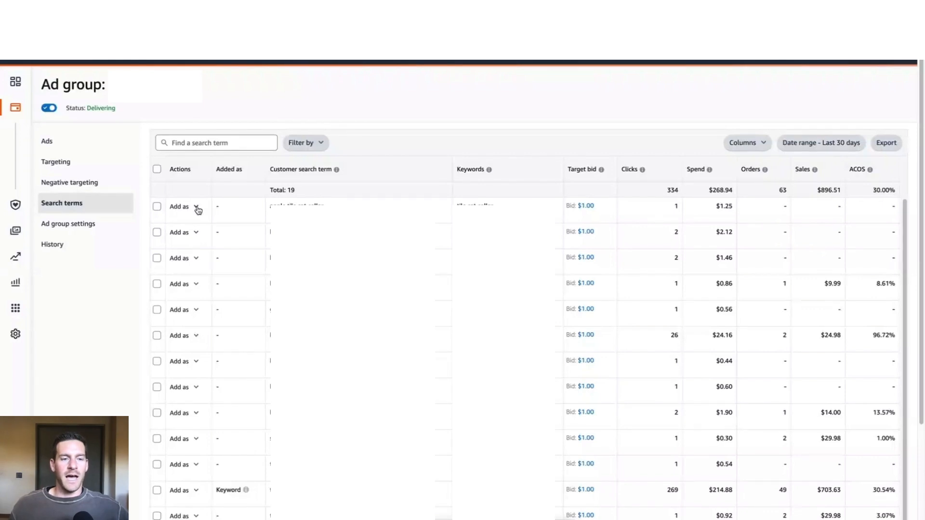
{"action": "left_click", "coordinate": [196, 207]}
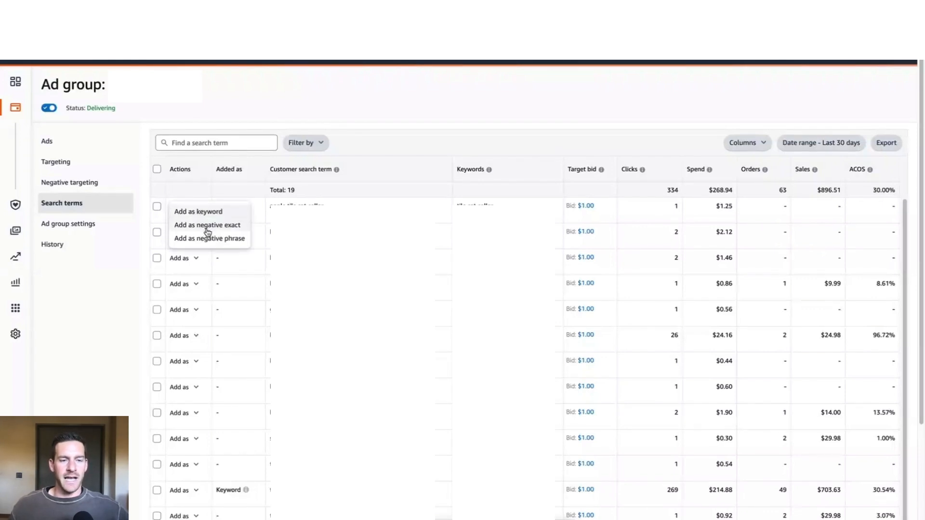
{"action": "left_click", "coordinate": [213, 118]}
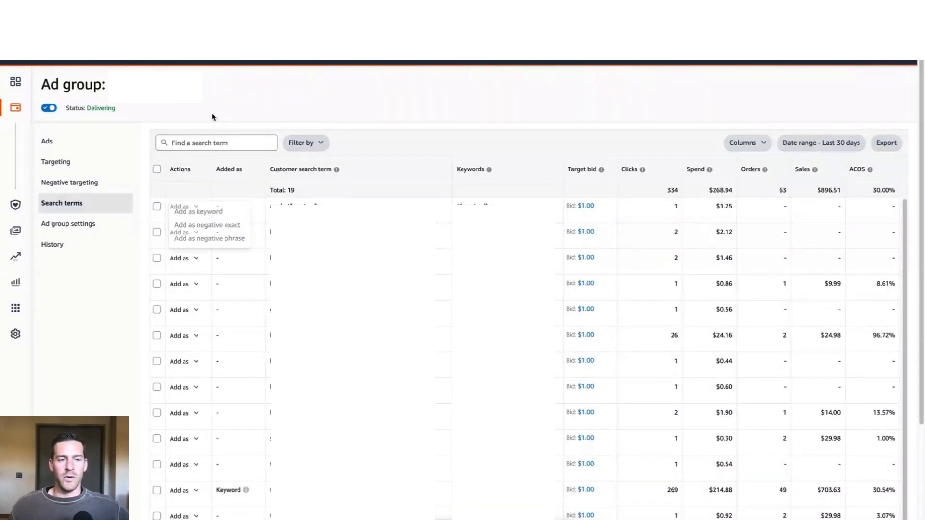